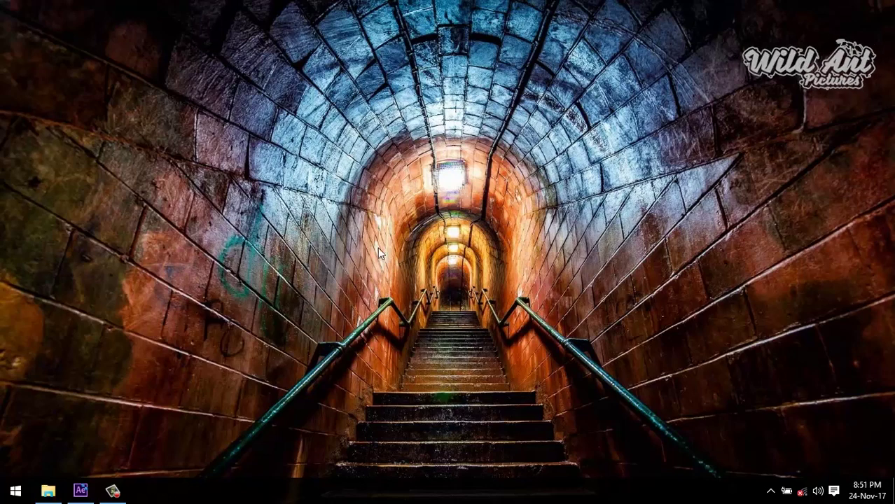
Restore the After Effects window and show the Project panel with Ctrl+0.
left_click(77, 489)
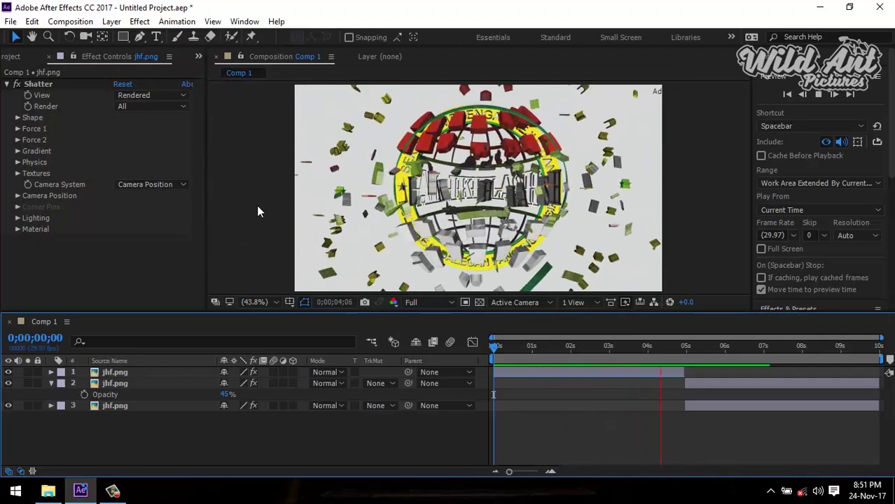
key("ctrl+0")
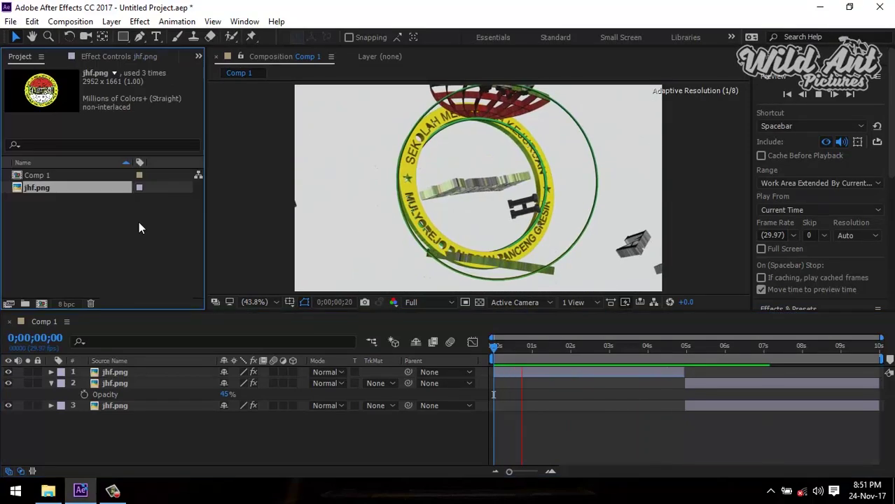
right_click(139, 228)
Create Comp 2 with HDV/HDTV 720 29.97 settings (1280×720, 10 seconds) and stop the preview.
left_click(169, 231)
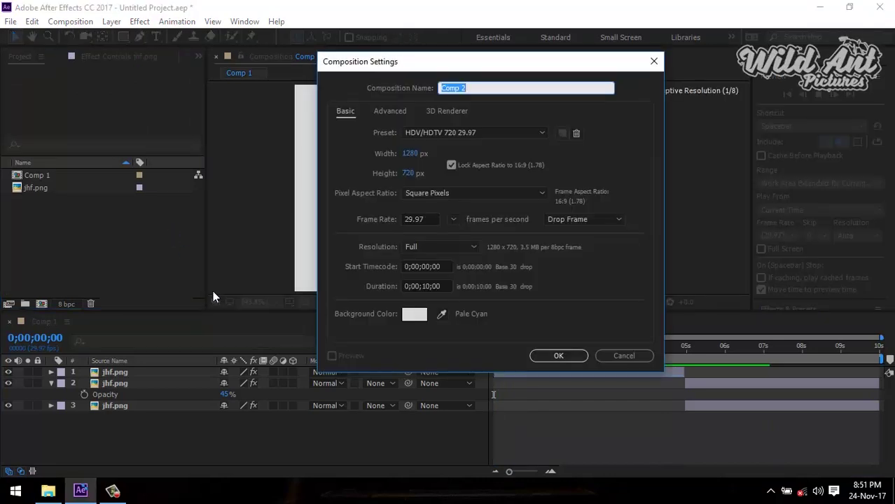
left_click(560, 356)
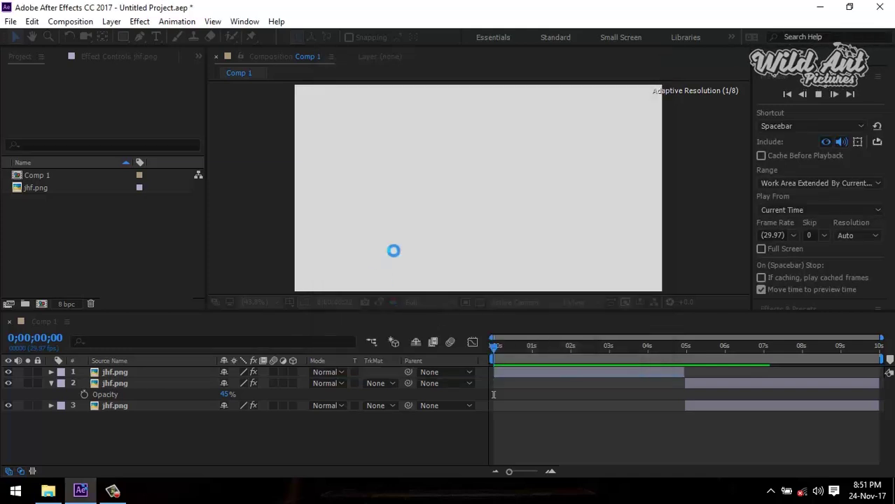
key("space")
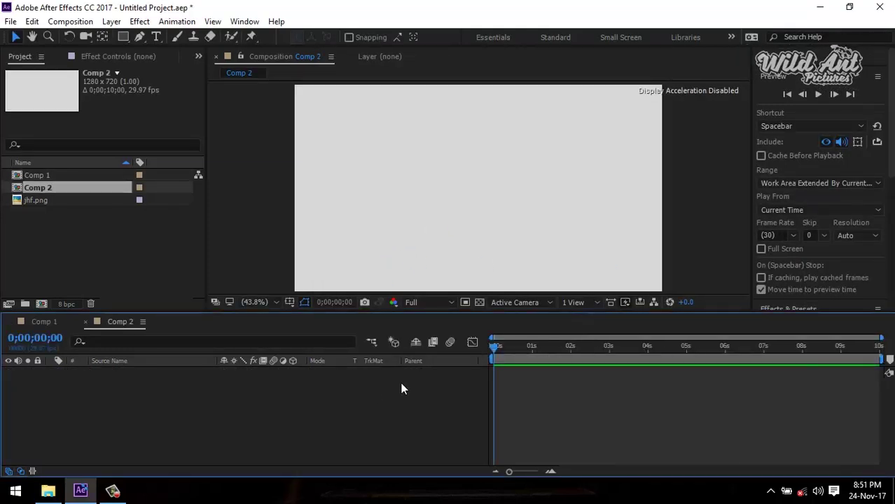
Add jhf.png to the Comp 2 timeline and set its Scale to 44%.
left_click(35, 202)
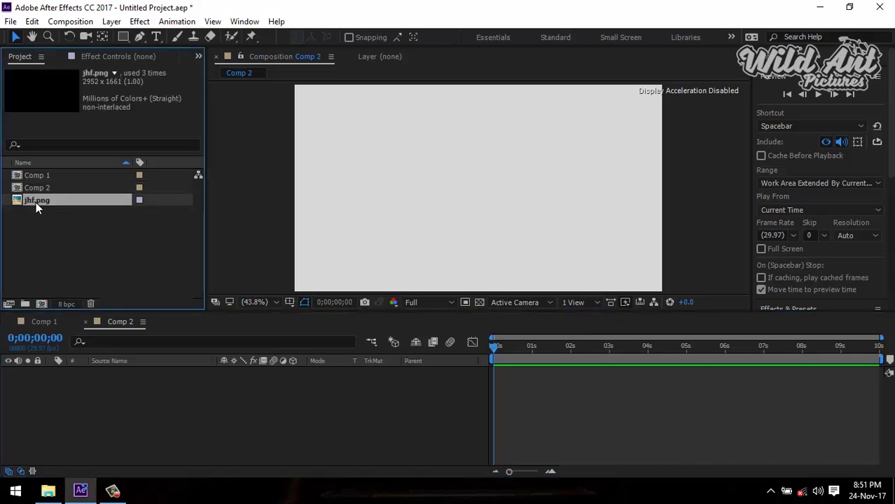
left_click_drag(35, 202, 101, 377)
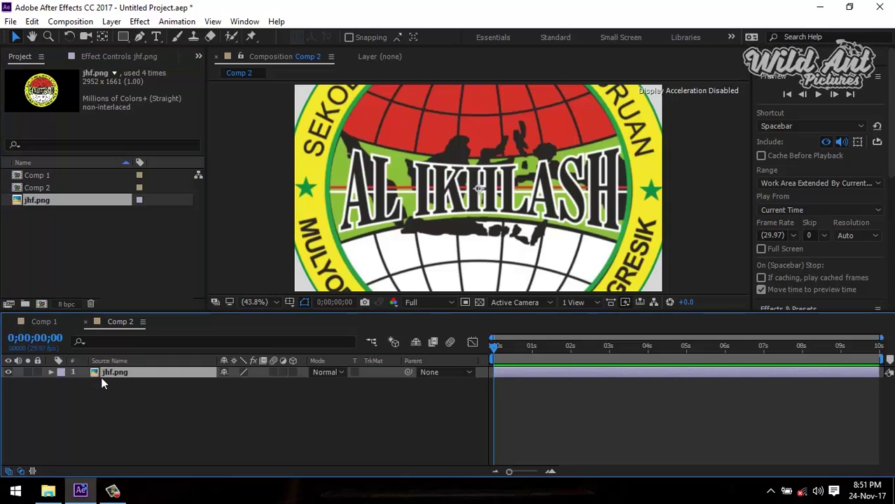
key("s")
type("4")
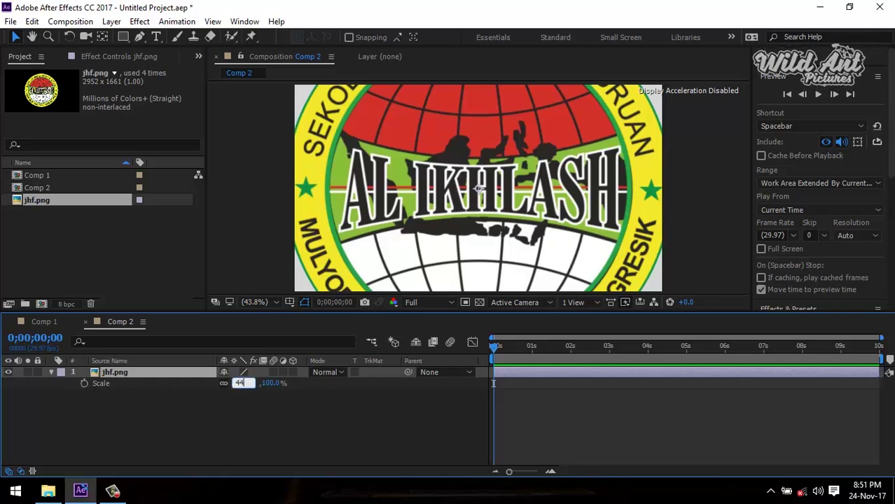
type("4")
key("Return")
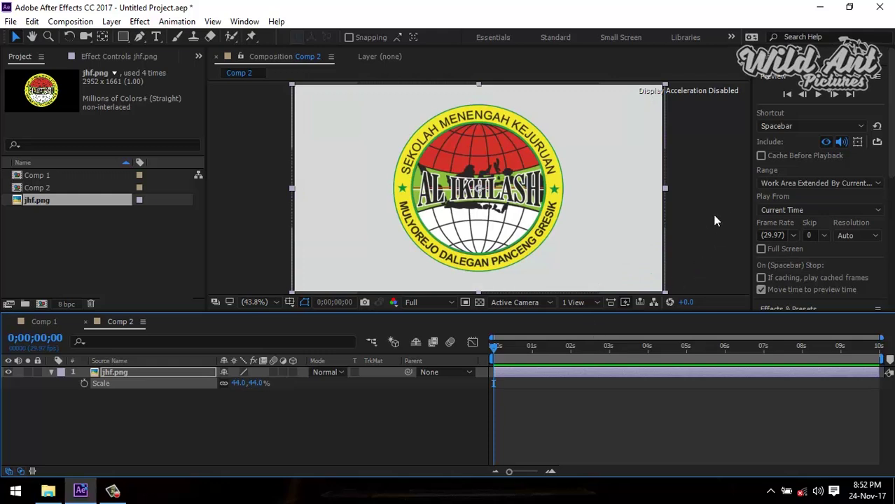
Apply Simulation > Shatter, found by searching 'shat', to the jhf.png layer and view about 1 second in.
left_click(774, 77)
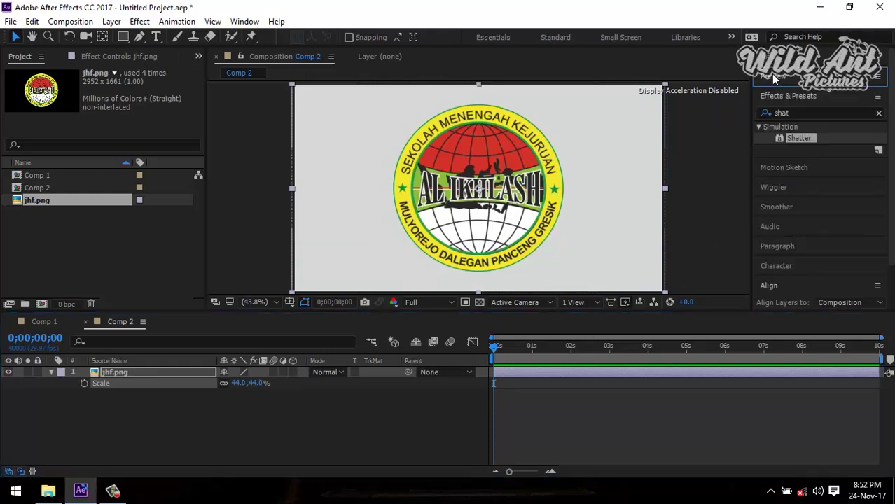
left_click(790, 114)
type("shat")
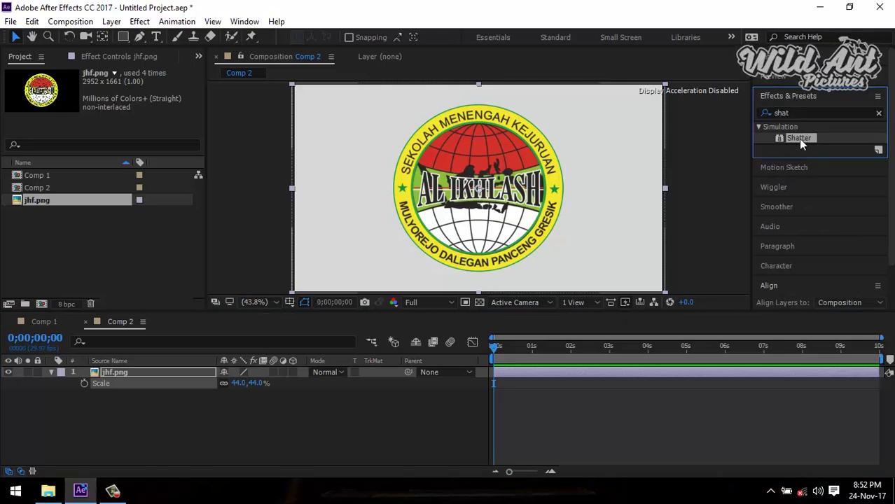
mouse_move(798, 139)
left_mouse_down()
mouse_move(560, 168)
mouse_move(530, 187)
left_mouse_up()
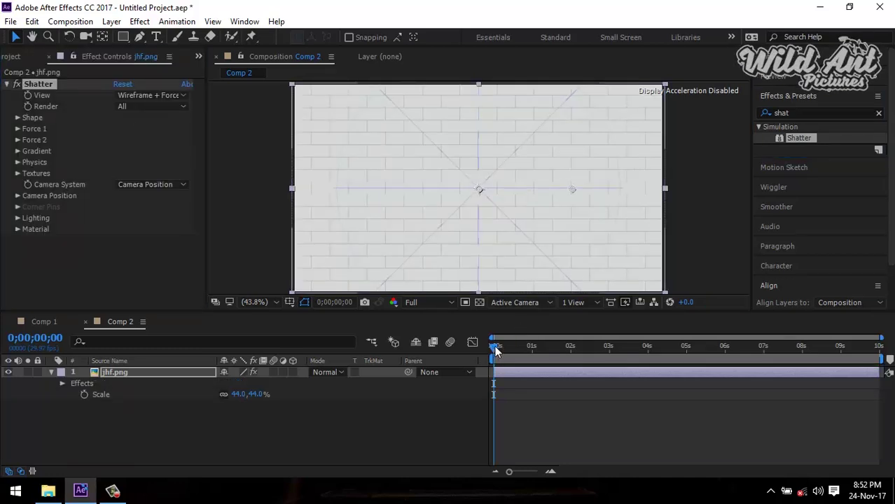
left_click_drag(496, 353, 533, 358)
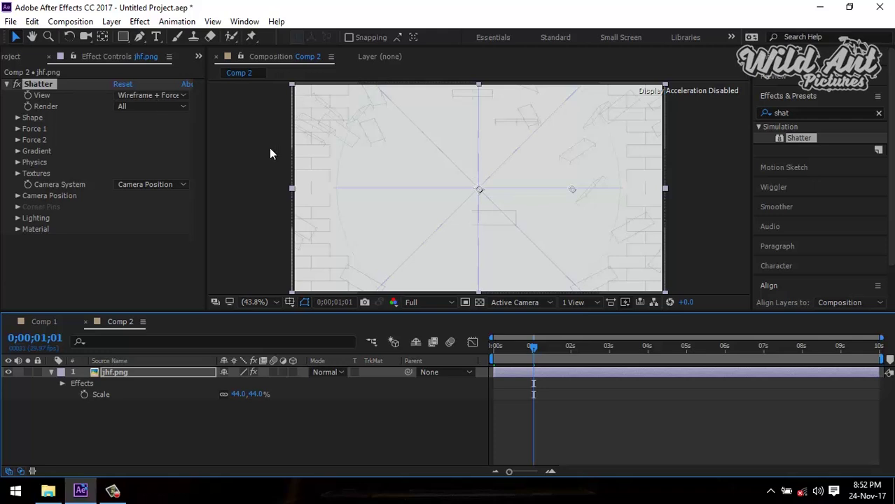
Set Shatter's View to Rendered and move the current time to frame 15.
left_click(179, 96)
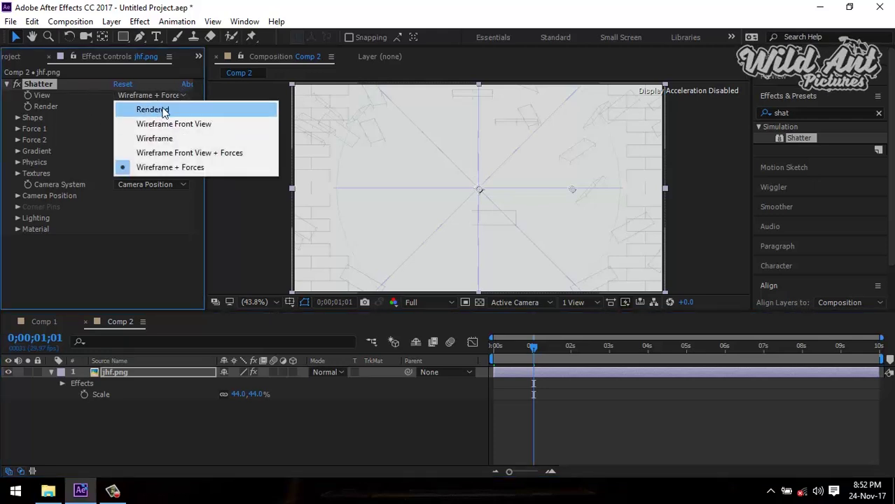
left_click(164, 113)
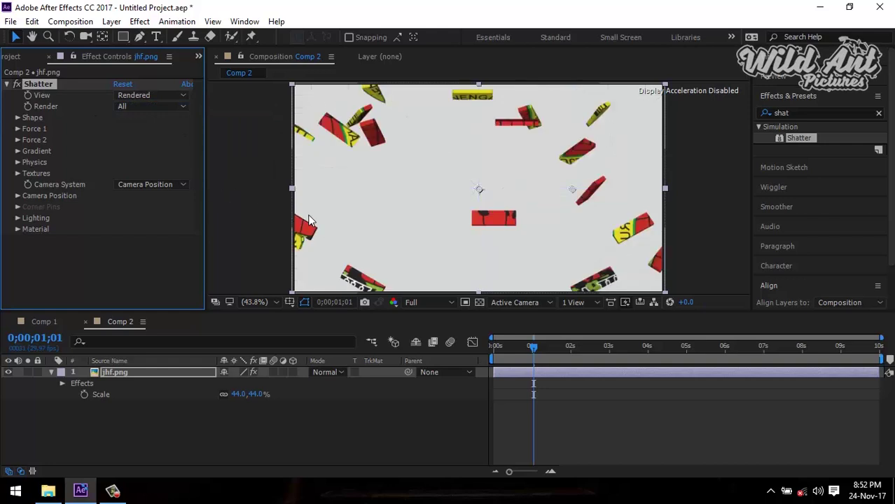
left_click_drag(532, 348, 514, 351)
left_click(515, 349)
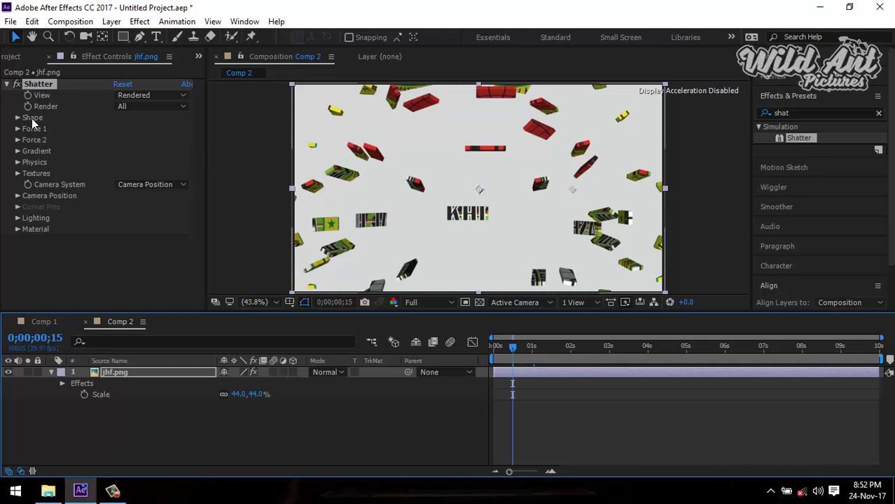
Set Shatter's Pattern to Custom with 1. jhf.png as the Custom Shatter Map.
left_click(18, 118)
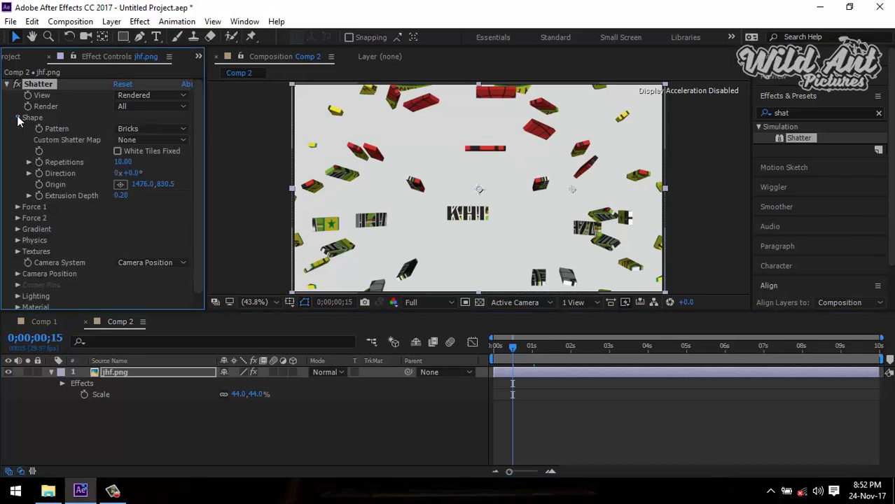
left_click(131, 130)
left_click(149, 142)
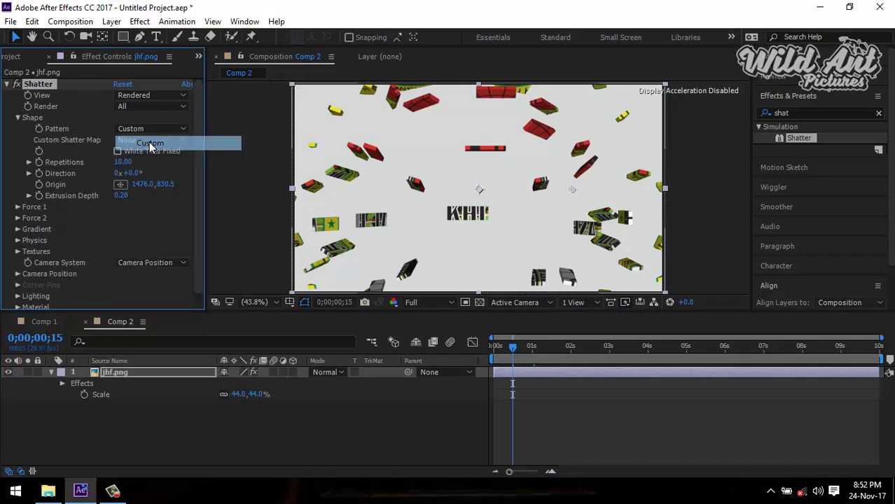
left_click(148, 142)
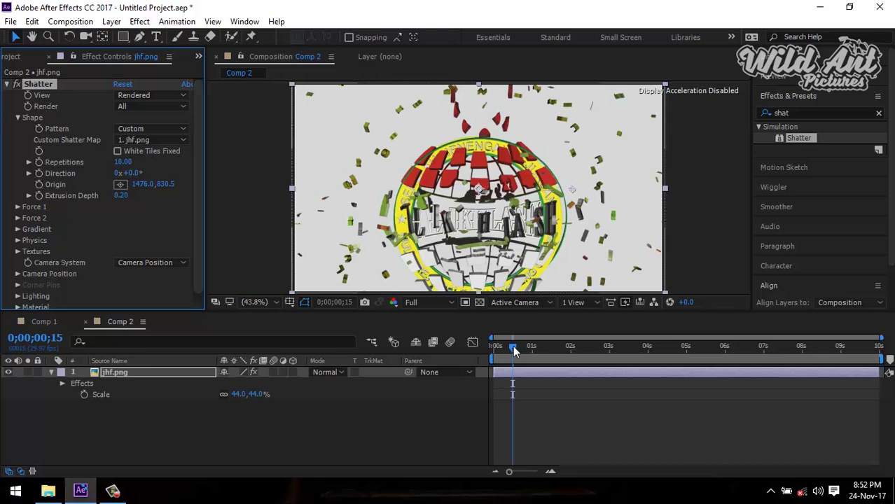
mouse_move(512, 345)
left_mouse_down()
mouse_move(496, 352)
mouse_move(563, 349)
mouse_move(520, 342)
mouse_move(532, 348)
left_mouse_up()
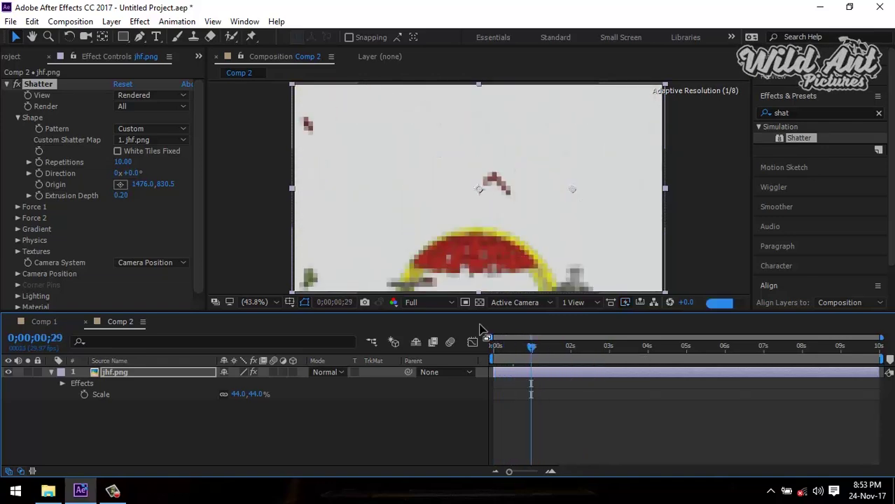
Set Shatter Physics Gravity to 0 and go to 0;00;05;01.
left_click(17, 118)
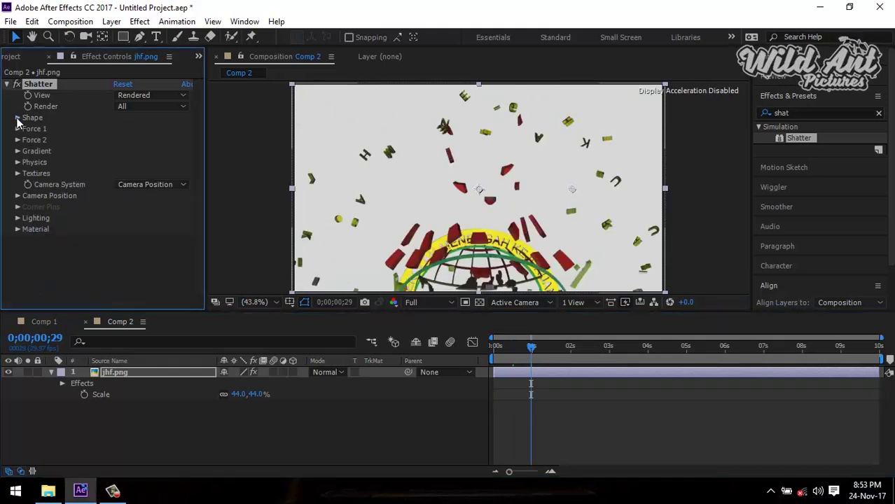
left_click(19, 163)
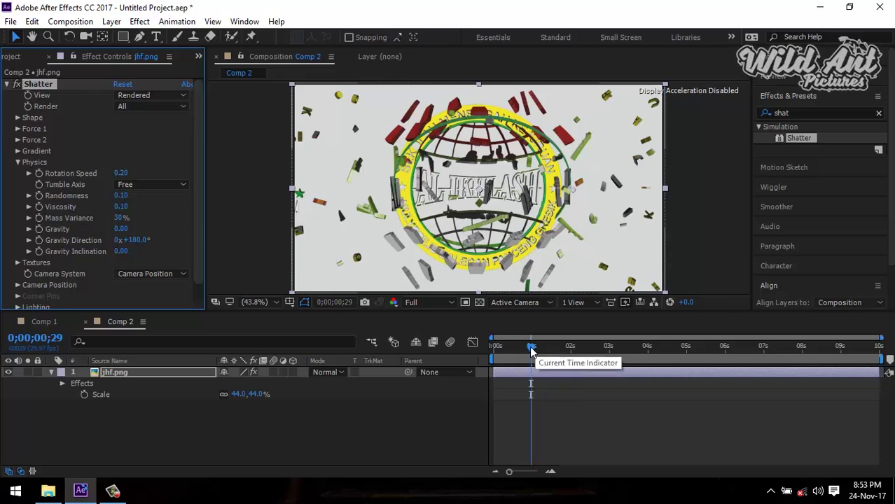
left_click_drag(531, 348, 652, 357)
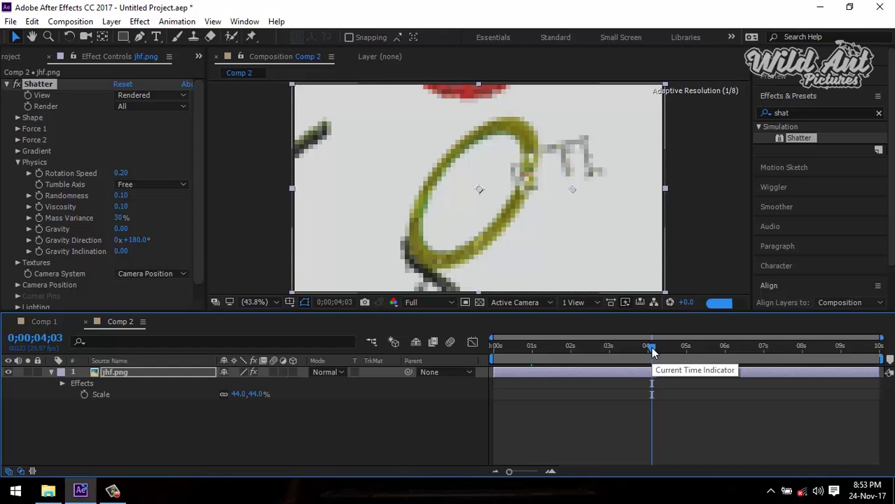
left_click(17, 163)
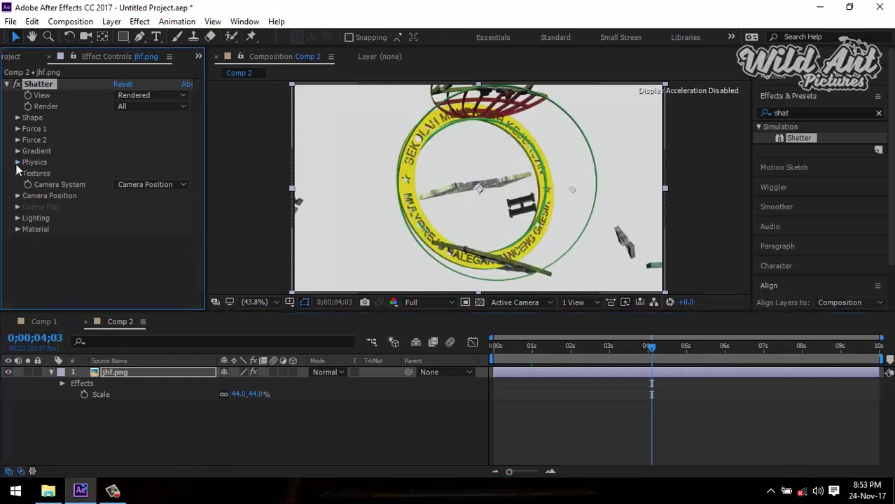
left_click(684, 348)
key("Page_Down")
key("Page_Down")
key("Page_Down")
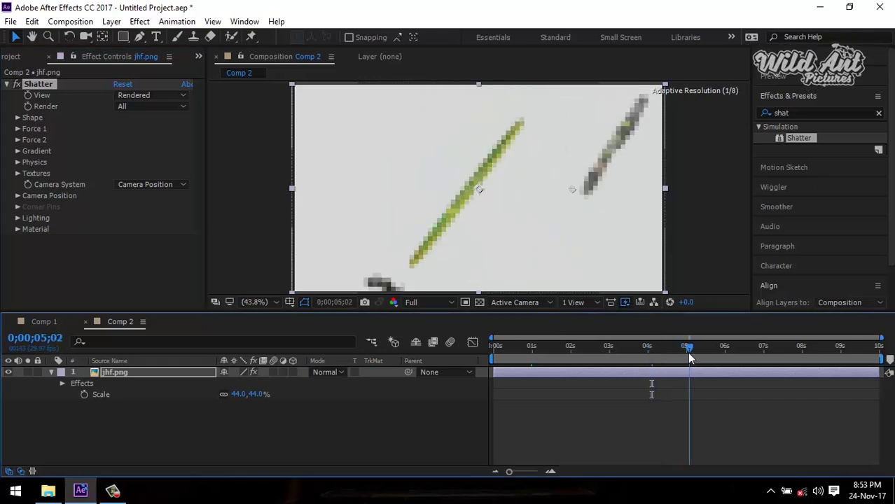
Split the jhf.png layer at 0;00;05;01 with Edit > Split Layer, then return to the first frame.
left_click(52, 372)
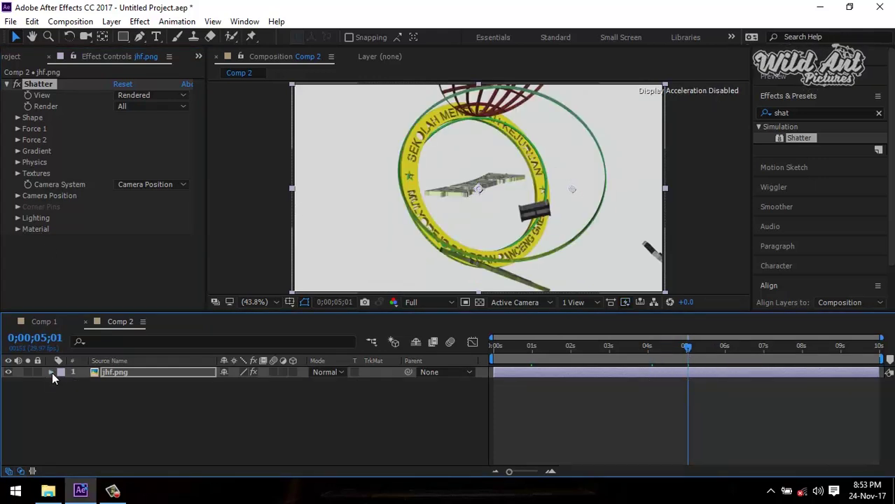
left_click(33, 21)
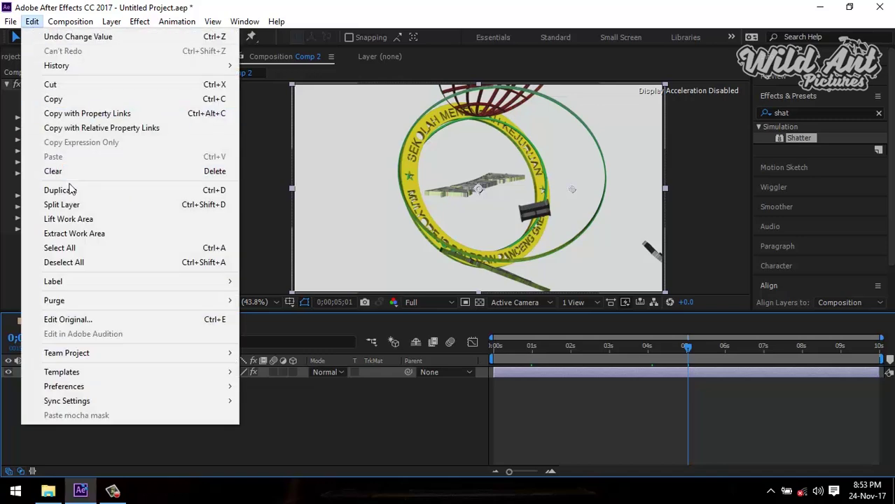
left_click(217, 205)
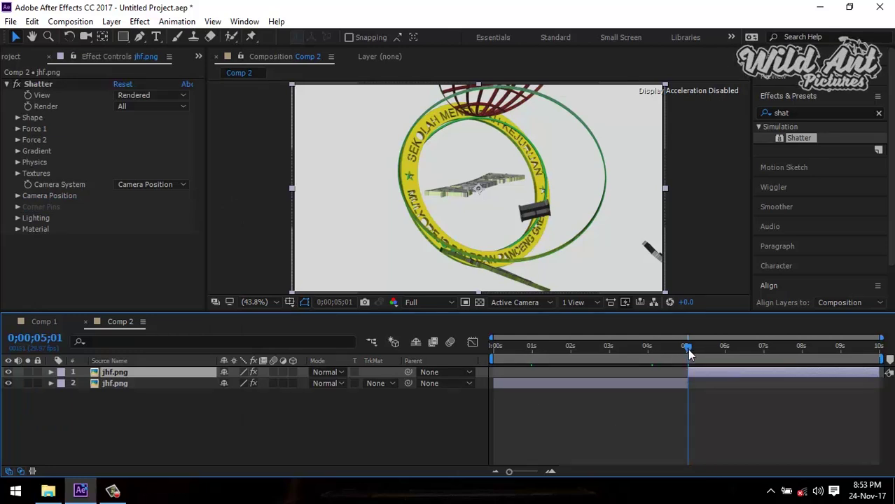
key("Home")
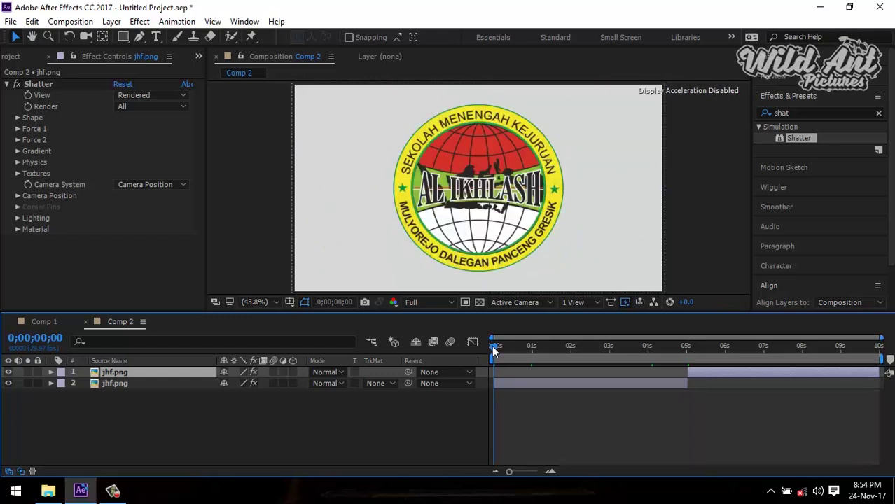
Scrub to 0;00;03;20 and select layer 2, the earlier jhf.png layer.
left_click_drag(492, 346, 636, 358)
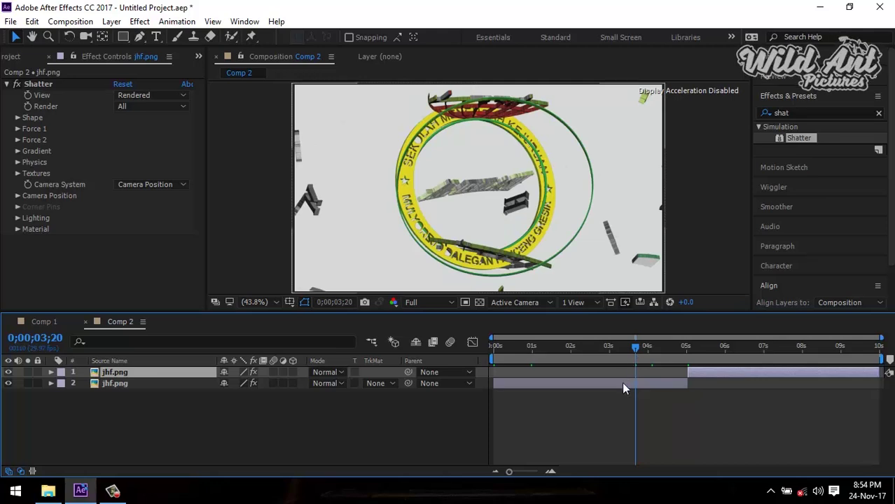
left_click(623, 384)
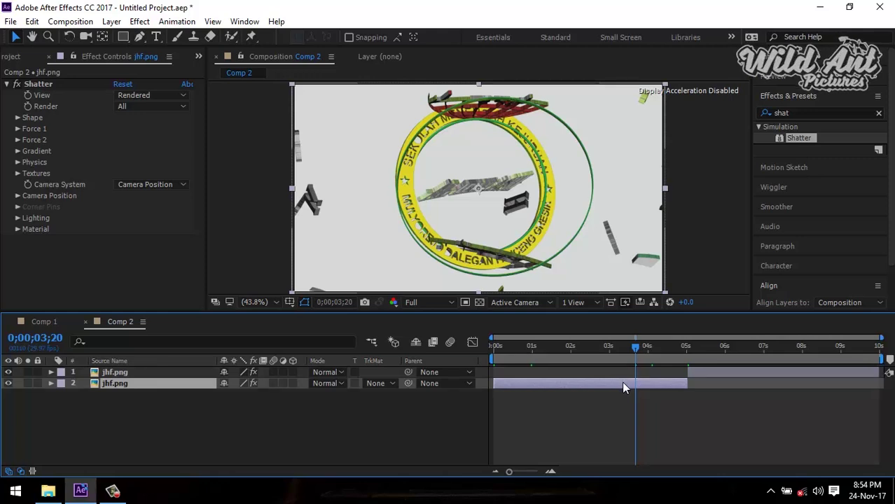
Apply Time > Time-Reverse Layer to layer 2 and scrub back to preview the logo reassembling.
right_click(558, 391)
mouse_move(661, 129)
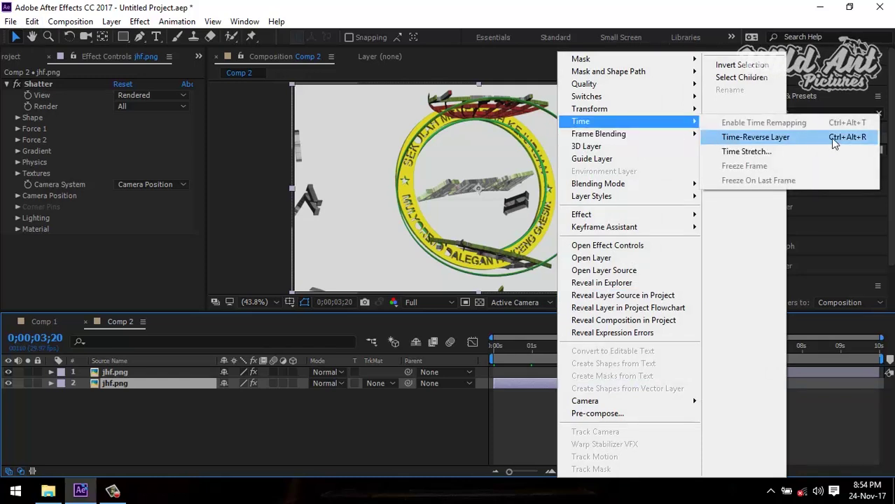
left_click(799, 138)
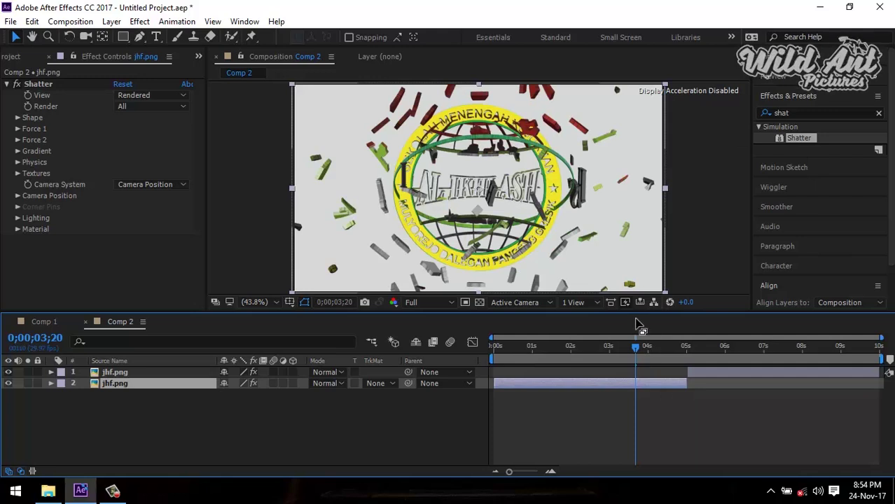
mouse_move(635, 346)
left_mouse_down()
mouse_move(492, 366)
mouse_move(508, 363)
left_mouse_up()
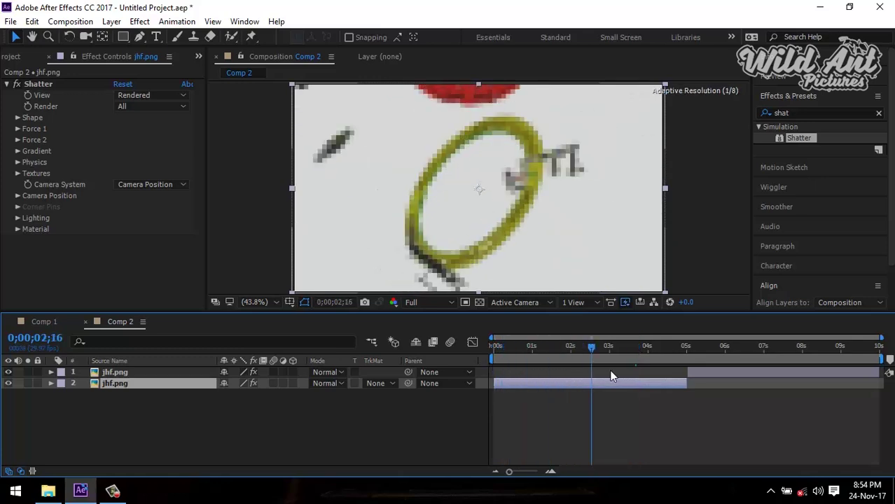
Scrub past 0;00;05;00 to 0;00;05;12 to check reassembly and the later shatter, then select layer 1.
left_click_drag(683, 375, 685, 378)
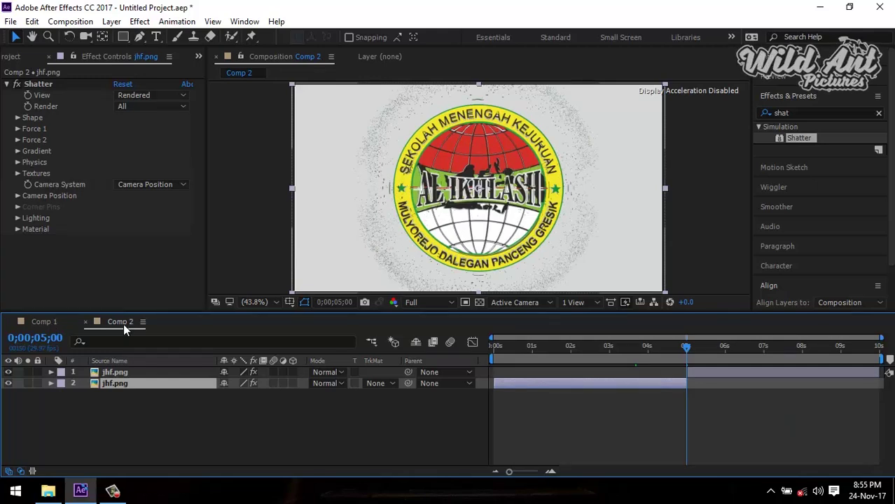
left_click(688, 348)
left_click_drag(709, 352, 701, 356)
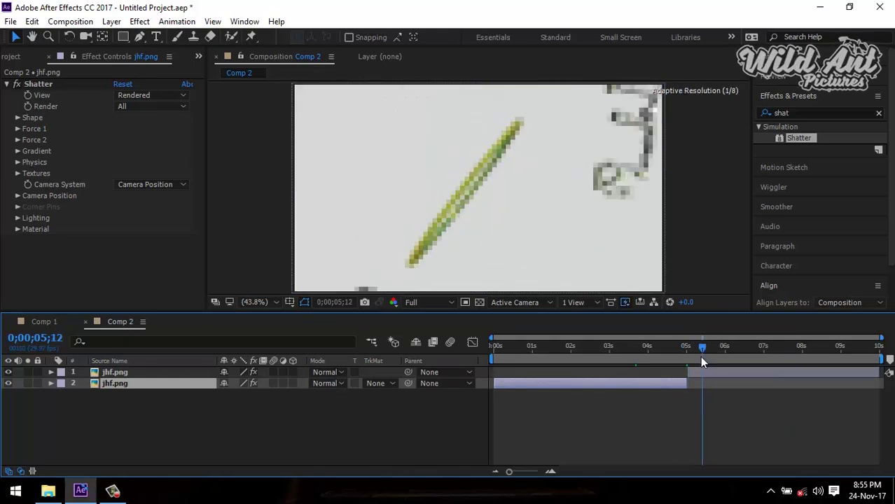
left_click(709, 375)
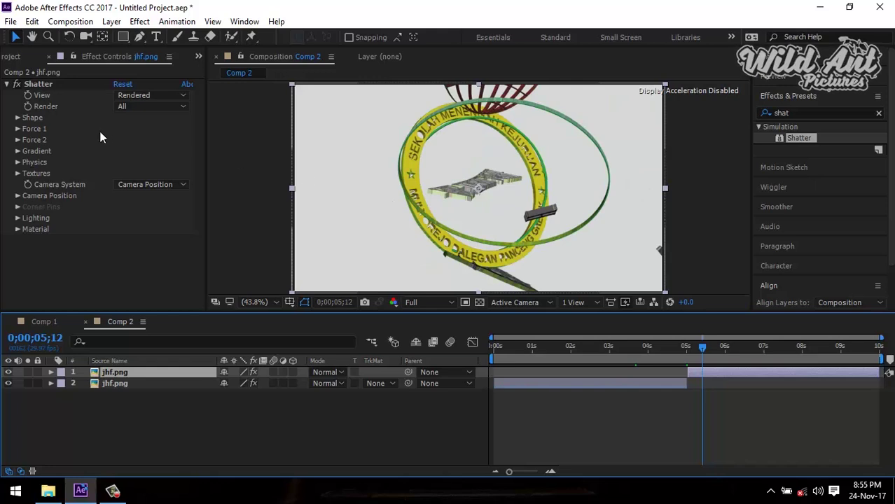
Set Shatter's Force 1 and Force 2 Strength to 0 on layer 1.
left_click(18, 130)
type("0")
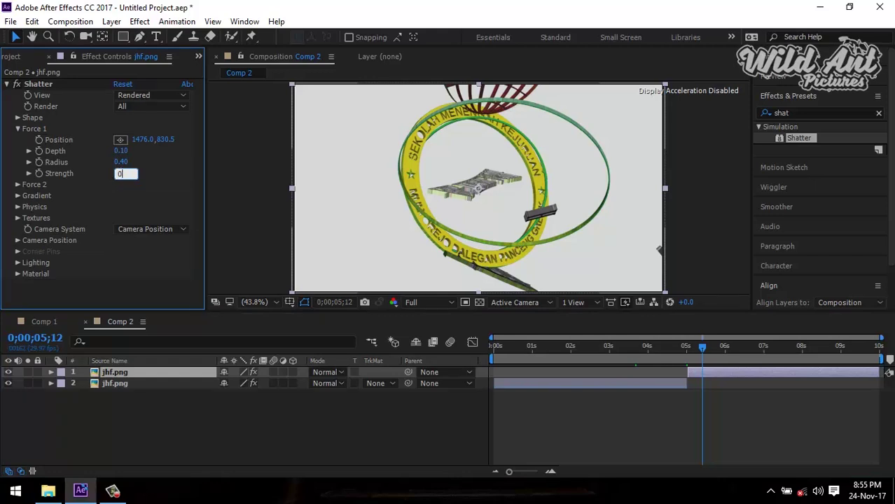
key("Return")
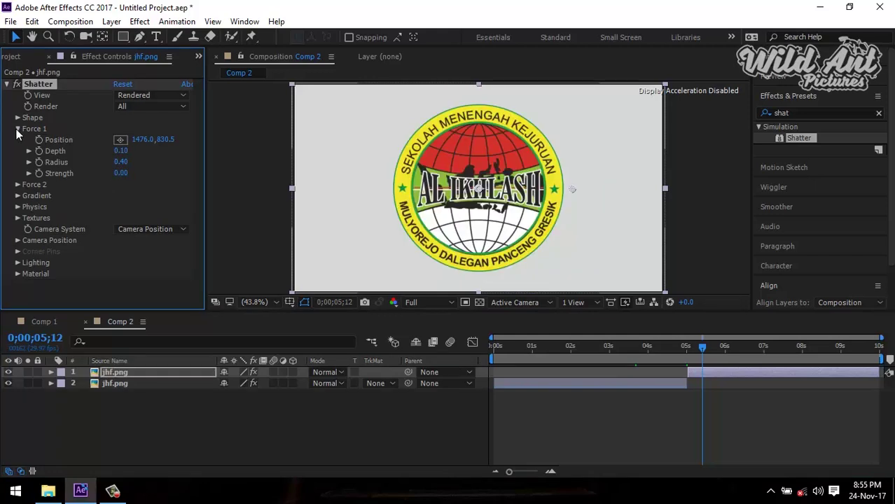
left_click(16, 130)
left_click(18, 140)
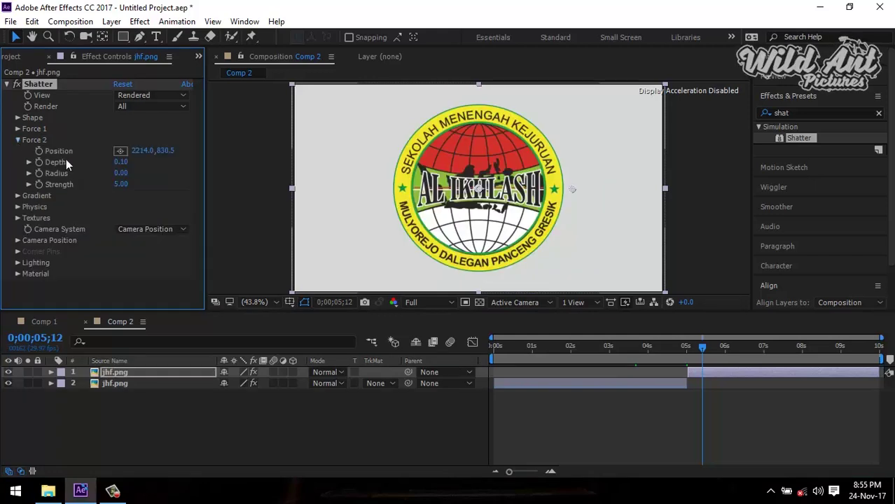
type("0")
left_click(18, 141)
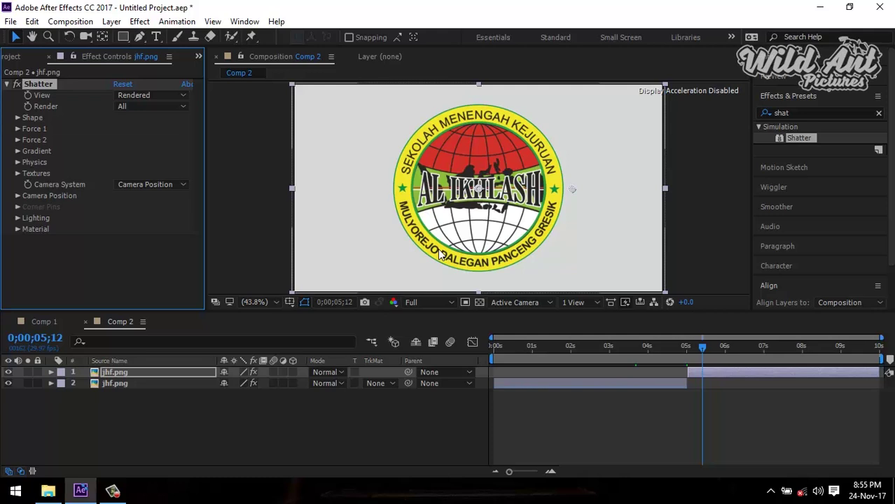
At 0;00;05;14, test the Shatter camera's Y Rotation, then reset it to 0°.
left_click(704, 347)
left_click(18, 196)
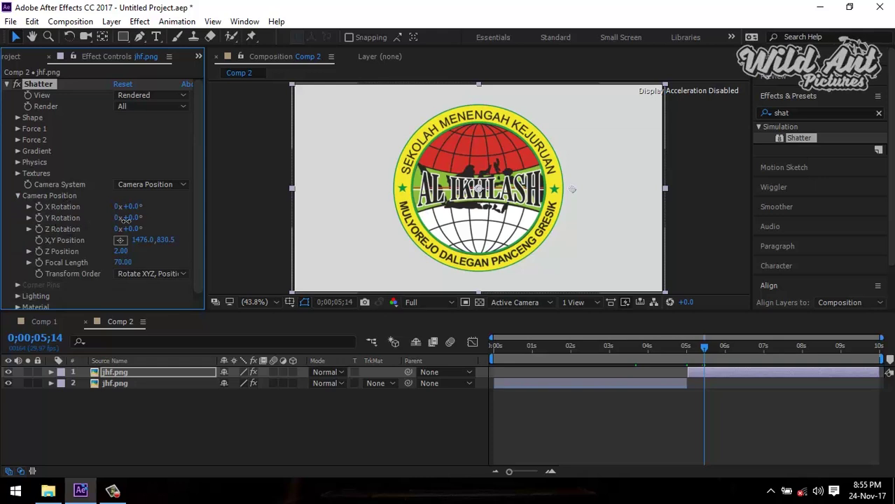
left_click_drag(126, 220, 172, 216)
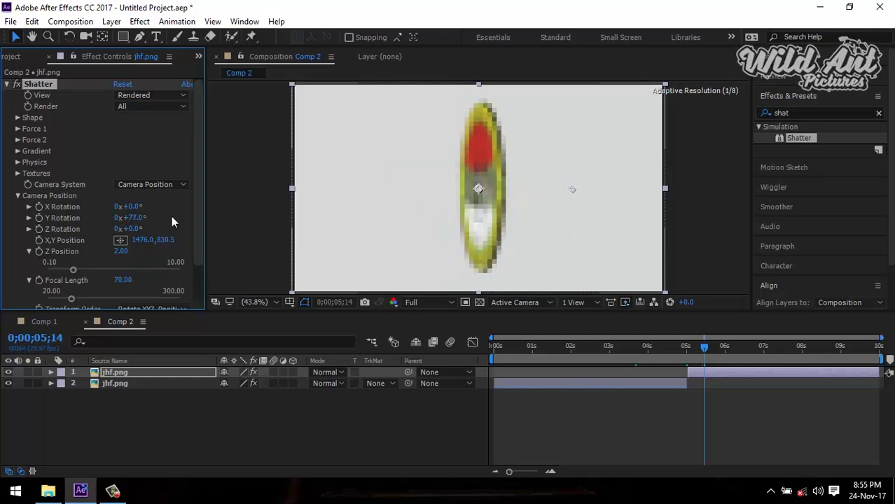
left_click(136, 220)
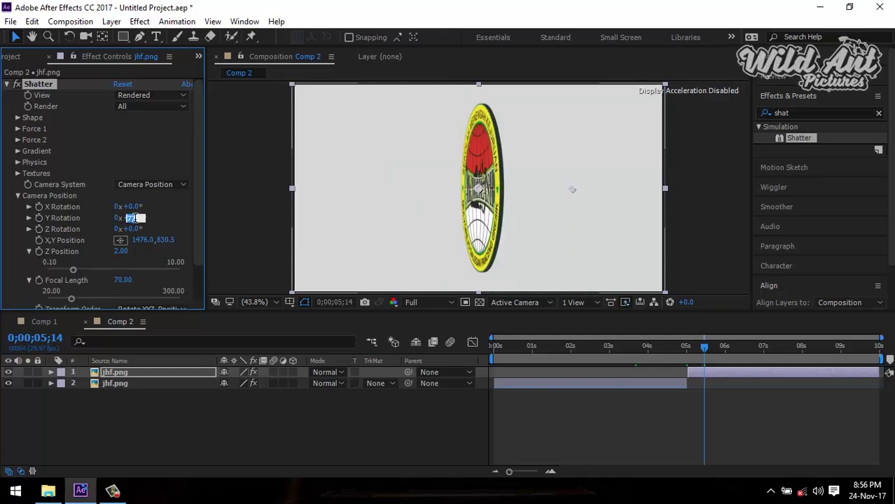
type("0")
key("Return")
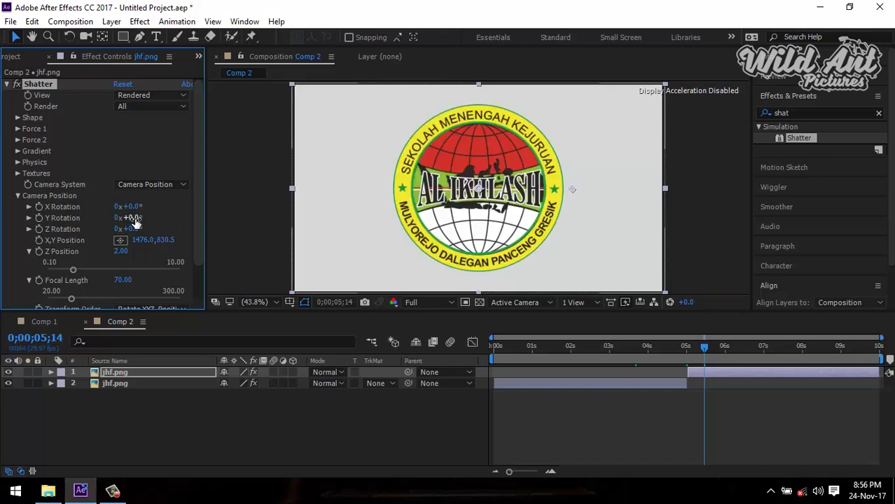
Keyframe the camera Y Rotation and set it to 2 full revolutions at 0;00;08;29.
left_click(38, 219)
left_click_drag(704, 346, 843, 362)
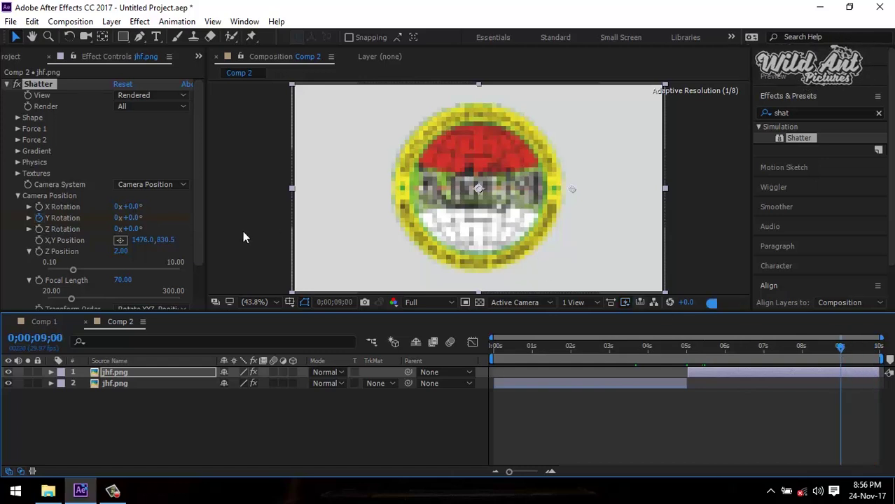
left_click(117, 220)
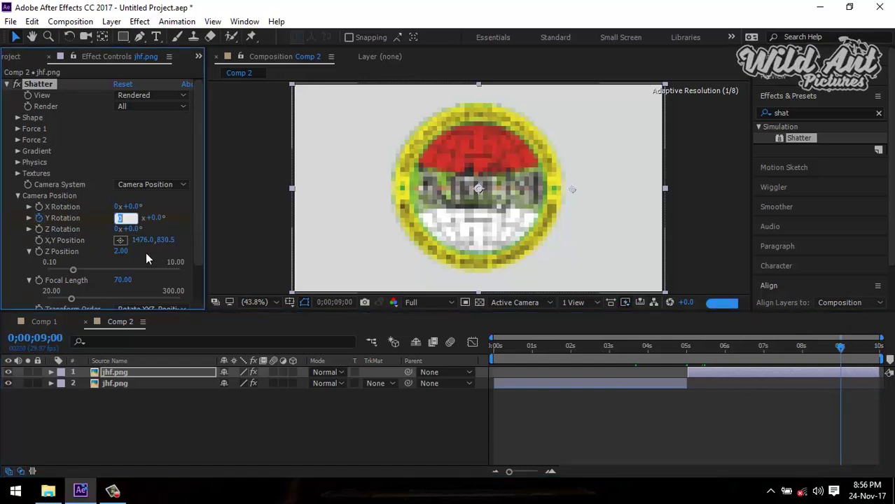
type("2")
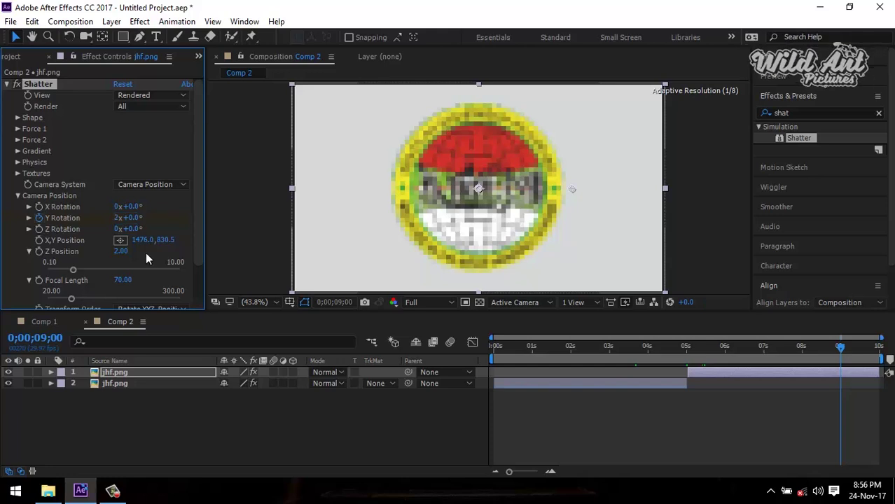
key("Return")
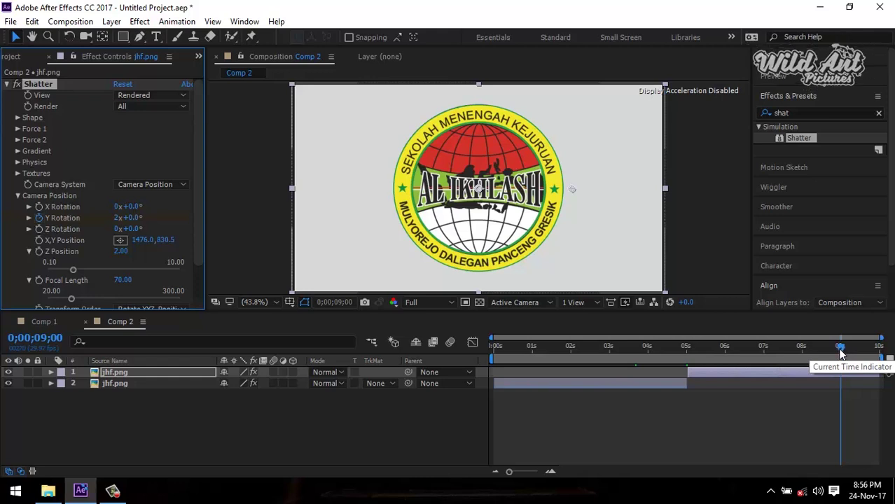
Scrub to 0;00;08;15 to view the logo mid-spin at 1x+258.1°, then collapse Camera Position.
mouse_move(840, 350)
left_mouse_down()
mouse_move(718, 366)
mouse_move(871, 360)
mouse_move(840, 379)
left_mouse_up()
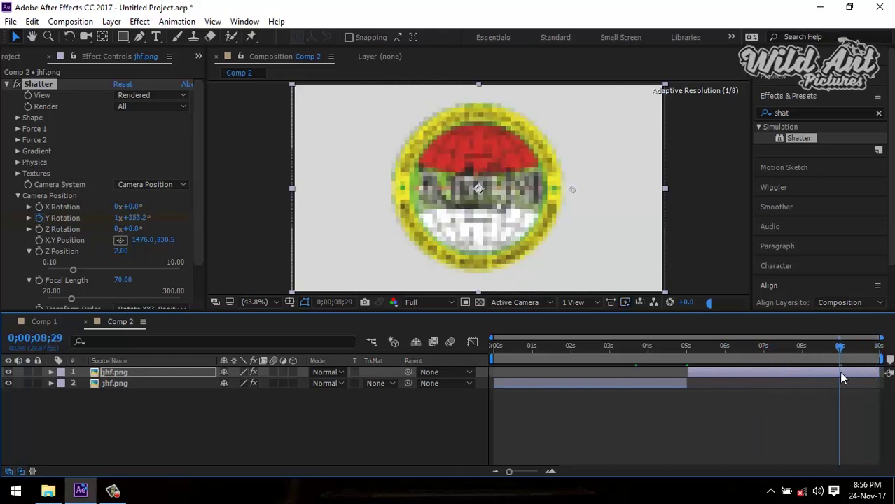
left_click_drag(839, 348, 824, 356)
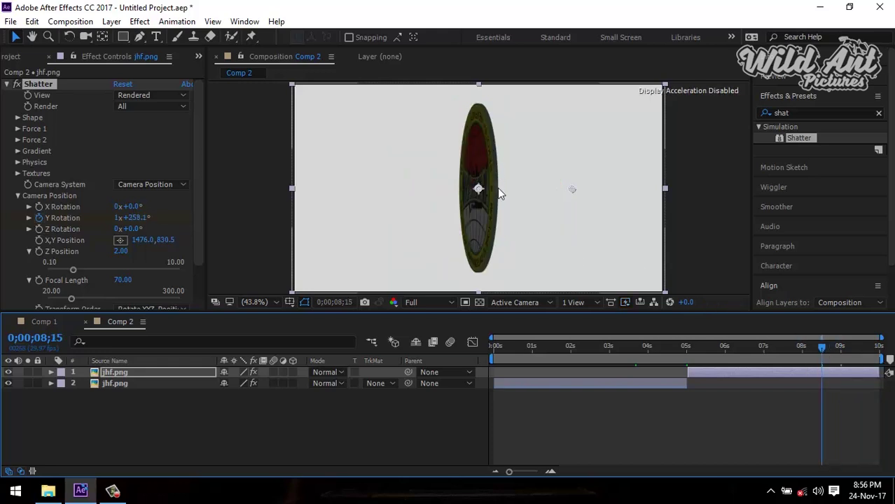
left_click(17, 196)
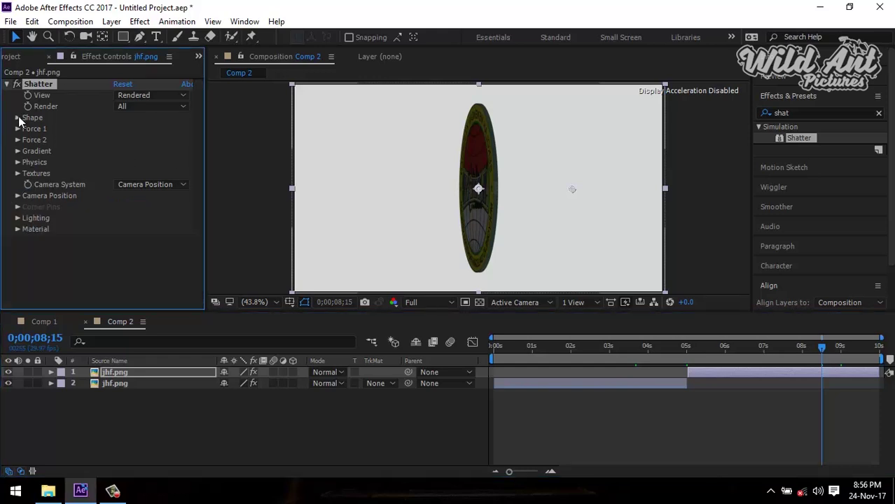
Set Shatter's Extrusion Depth to 0.45, preview the spin, and select the top logo layer.
left_click(17, 117)
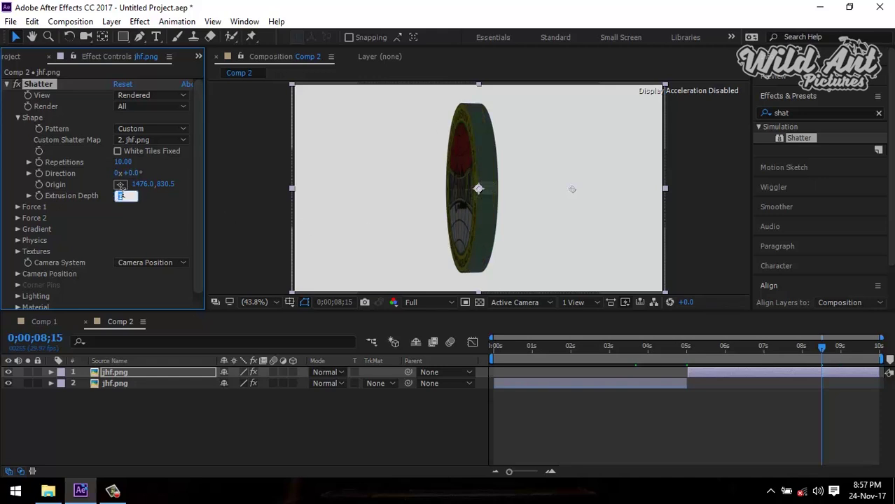
type("0.45")
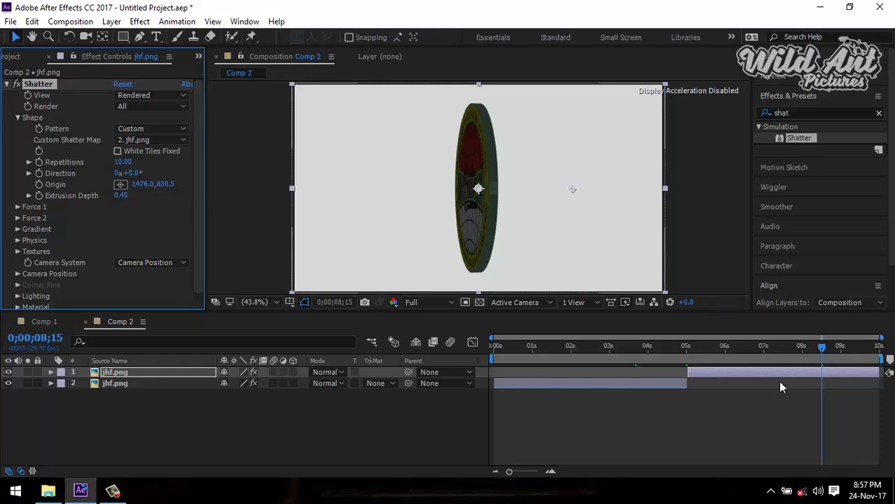
mouse_move(817, 350)
left_mouse_down()
mouse_move(757, 381)
mouse_move(711, 369)
left_mouse_up()
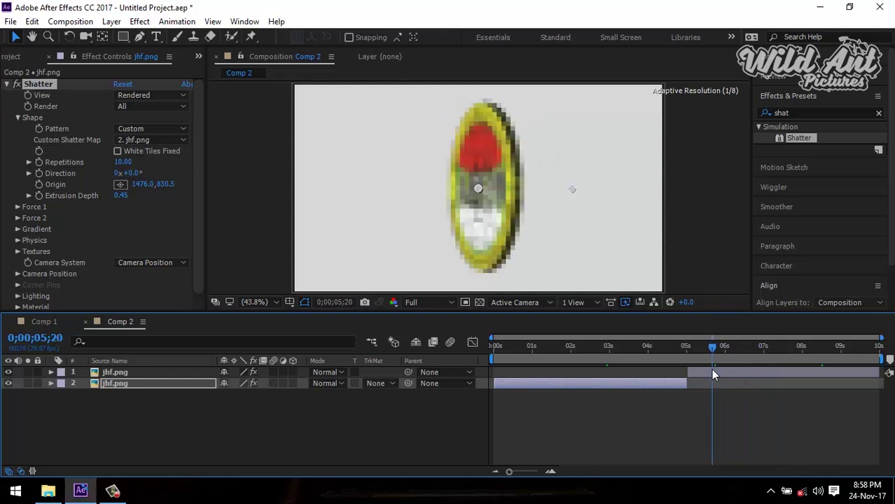
key("space")
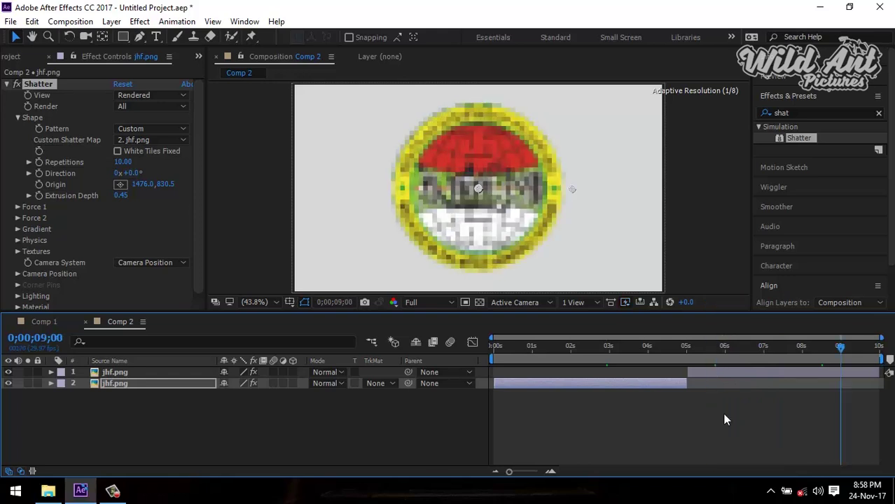
left_click(778, 370)
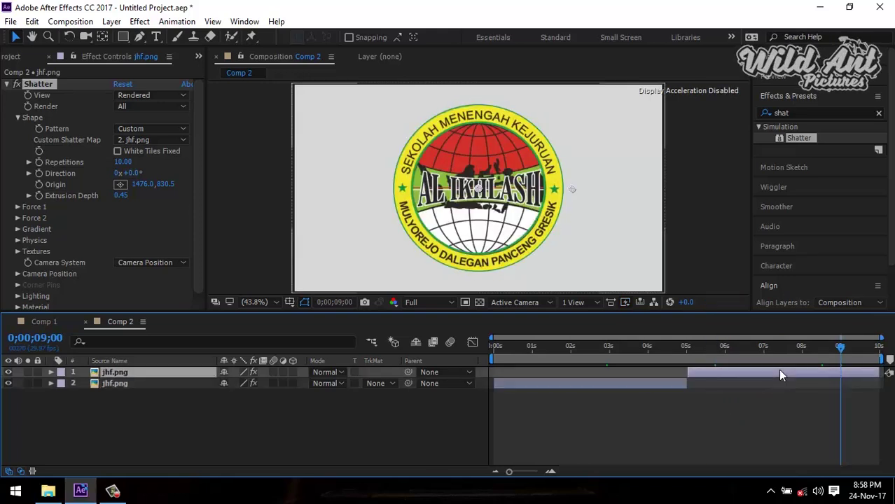
Duplicate the top jhf.png layer and flip the copy upside down.
left_click(32, 22)
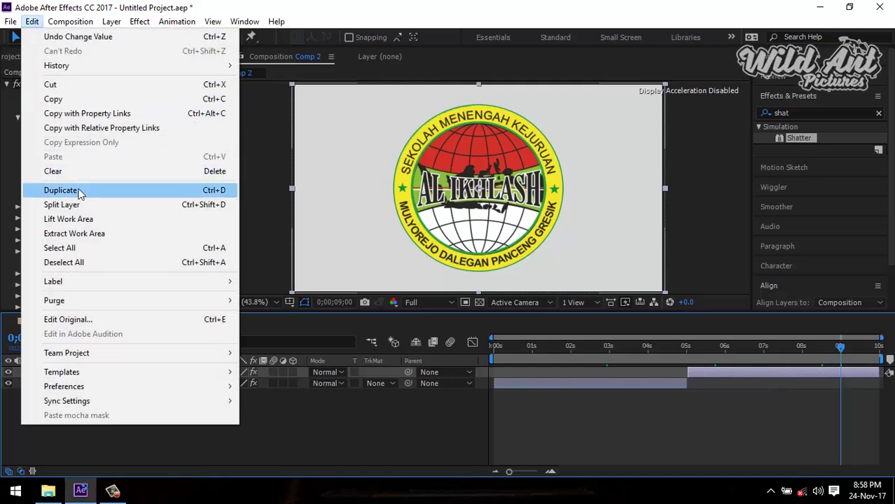
left_click(214, 197)
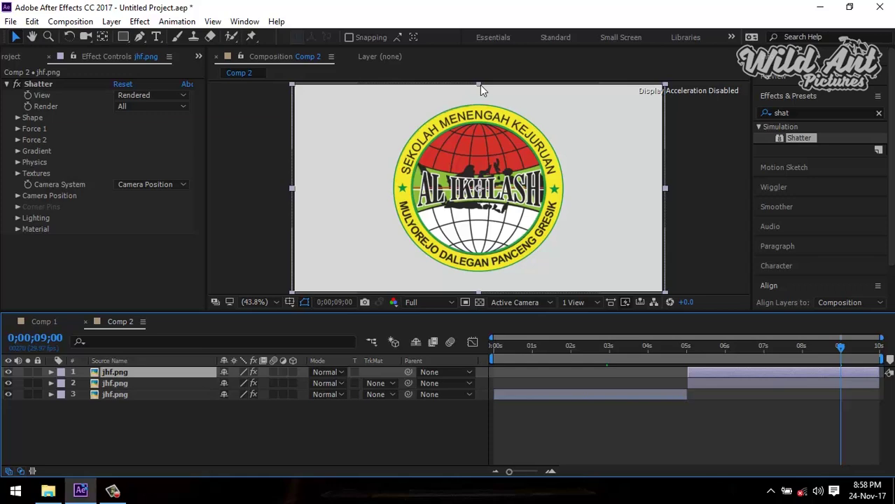
left_click_drag(479, 85, 480, 297)
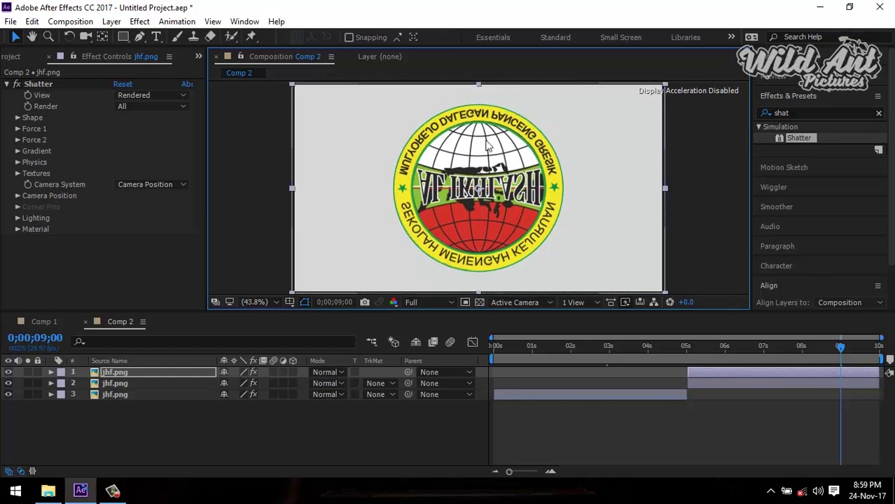
Move the flipped copy beneath the original logo and view it at 0;00;08;12.
left_click_drag(485, 145, 488, 292)
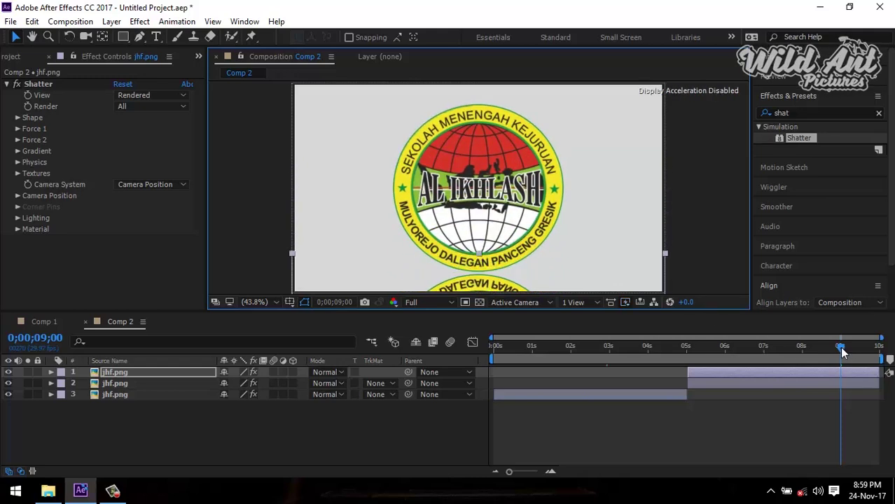
left_click_drag(840, 347, 818, 348)
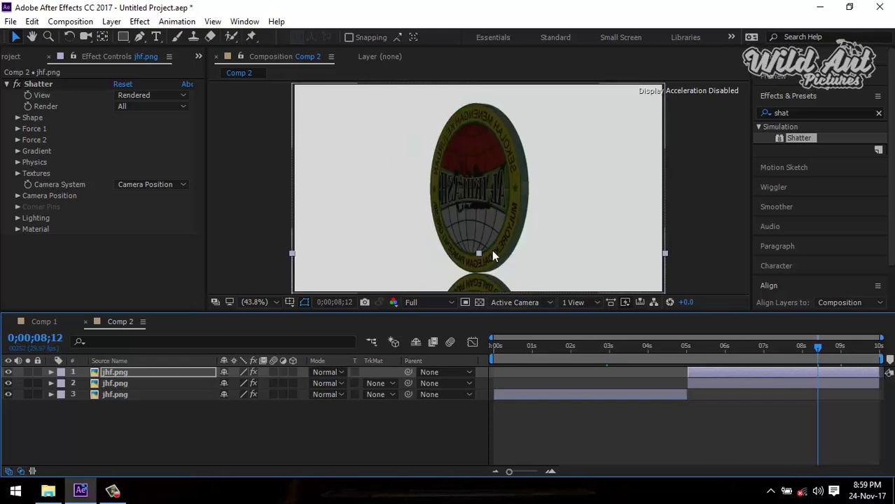
Lower the reflection layer's Opacity to about 44%.
key("Return")
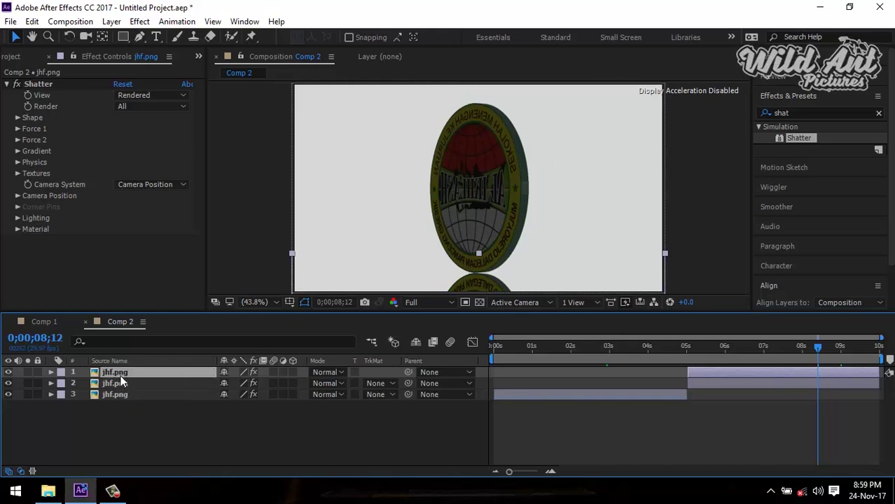
key("t")
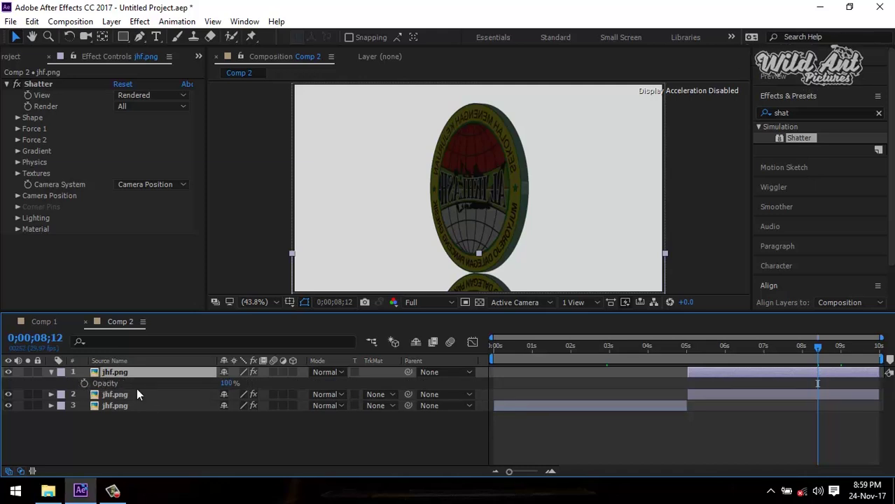
left_click(226, 383)
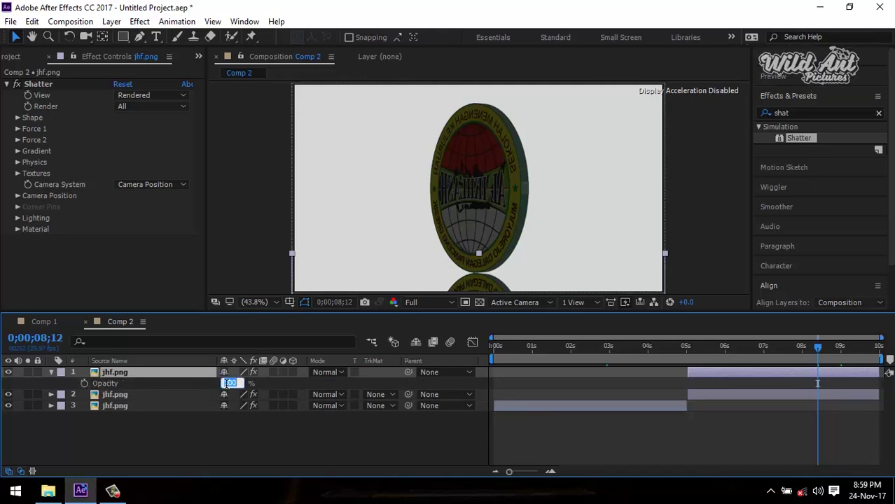
key("Return")
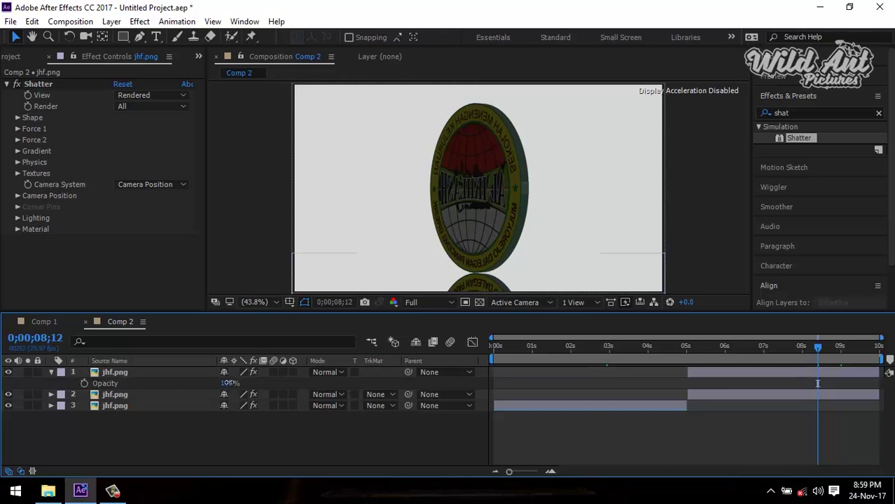
left_click_drag(231, 385, 193, 384)
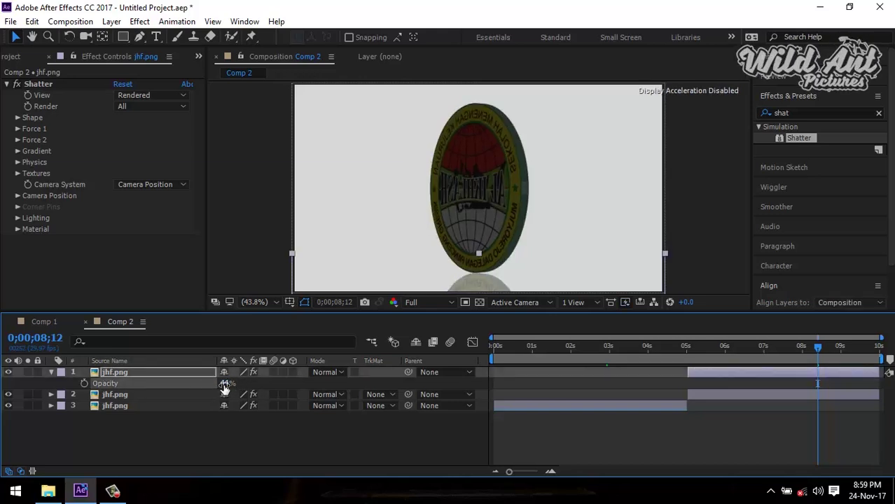